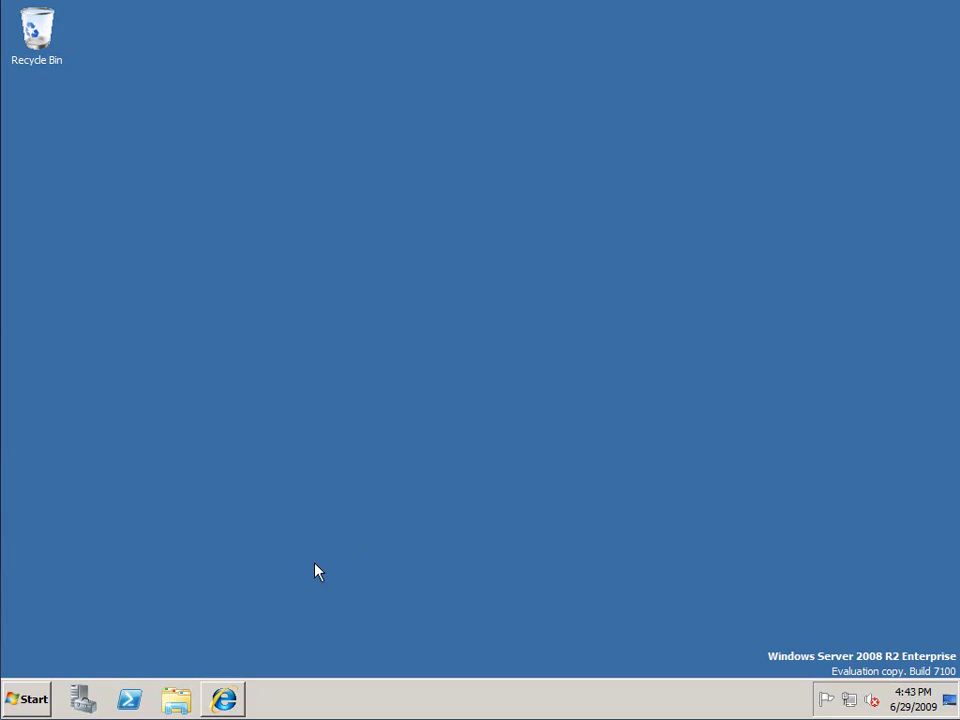
Open a Command Prompt window by running cmd
{"action": "left_click", "coordinate": [28, 699]}
{"action": "left_click", "coordinate": [282, 590]}
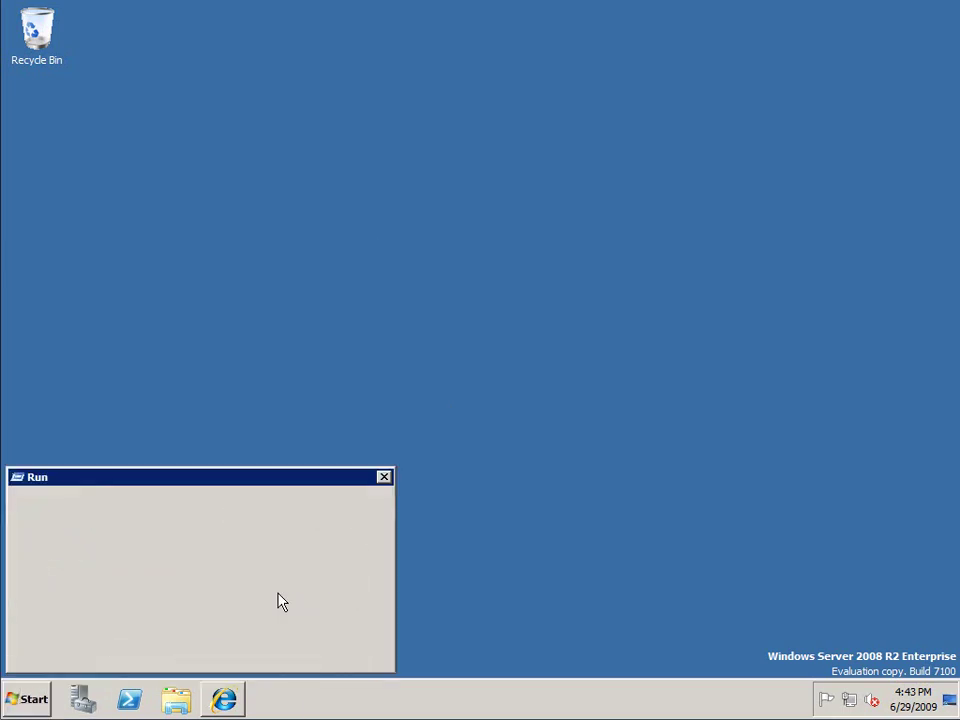
{"action": "type", "text": "cmd"}
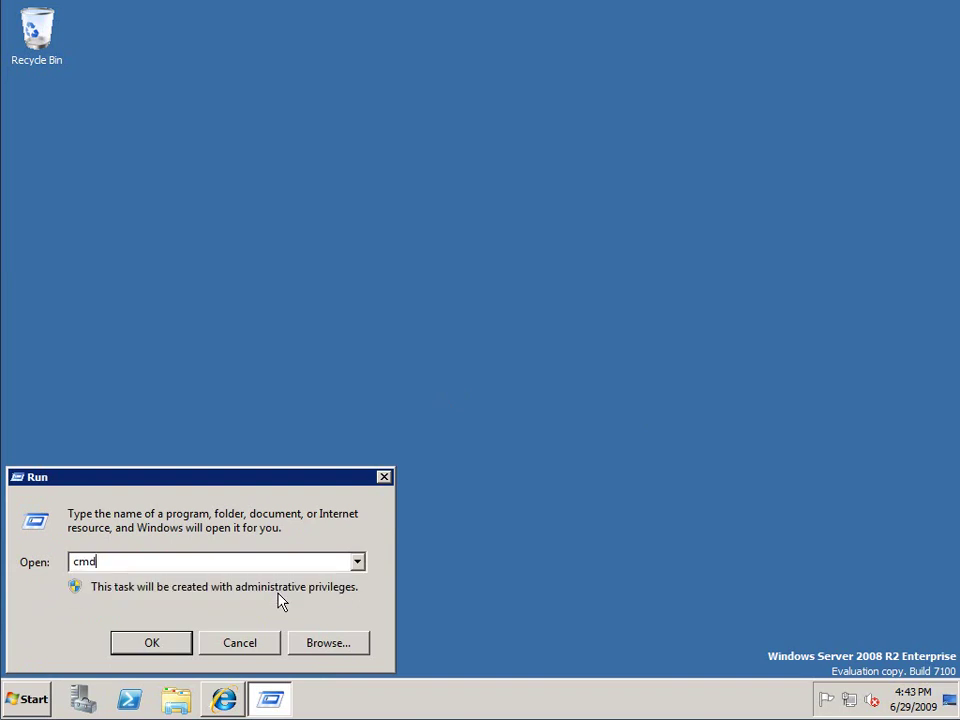
{"action": "key", "text": "Return"}
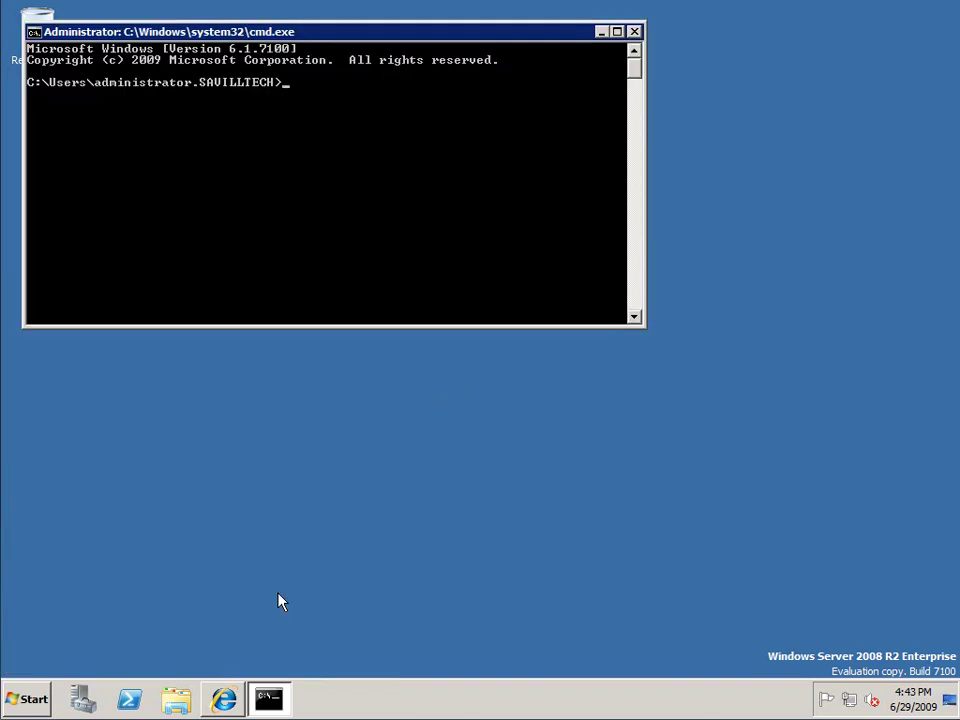
Change to the root directory of drive C: with cd\ and clear the console with cls
{"action": "type", "text": "cd\\"}
{"action": "key", "text": "Return"}
{"action": "type", "text": "cls"}
{"action": "key", "text": "Return"}
Start ntdsutil and activate the instance ntds within its snapshot context
{"action": "type", "text": "nt"}
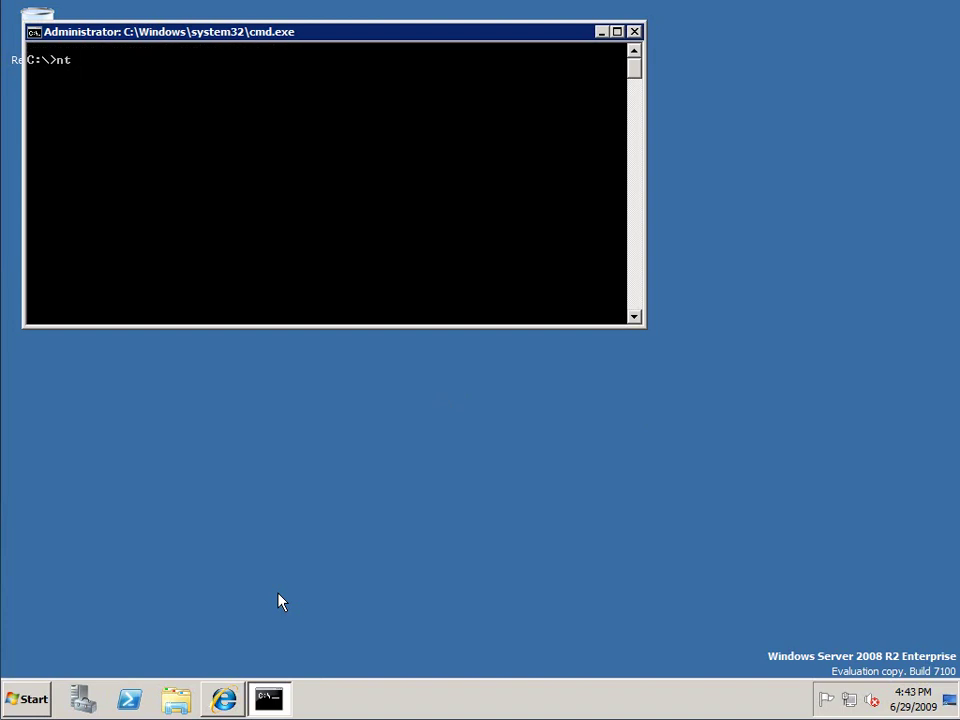
{"action": "type", "text": "dsutil"}
{"action": "key", "text": "Return"}
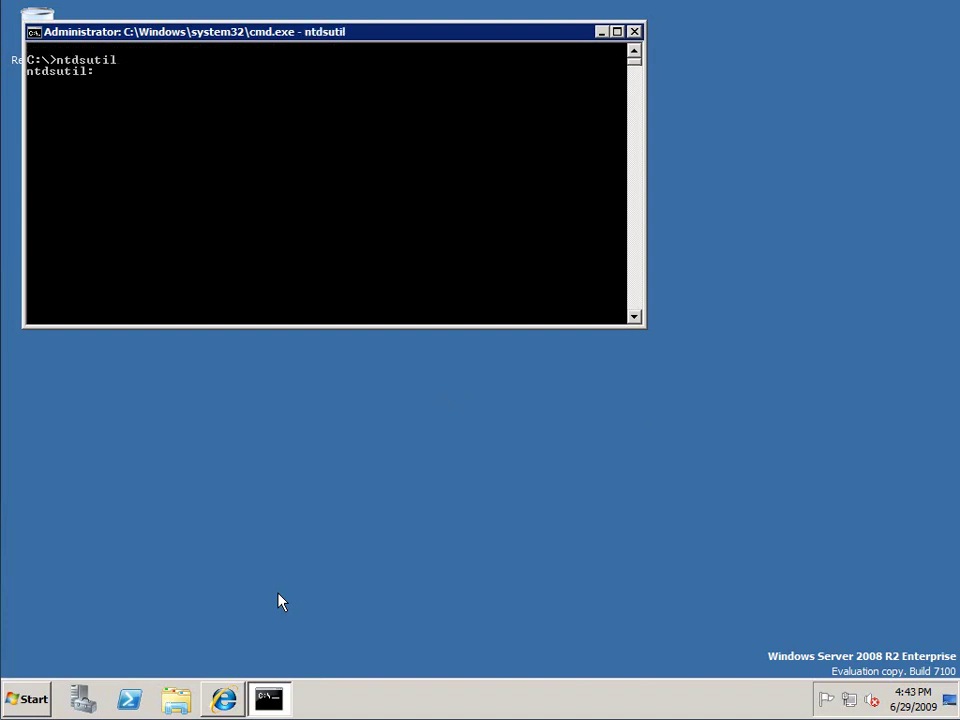
{"action": "type", "text": "snapshot"}
{"action": "key", "text": "Return"}
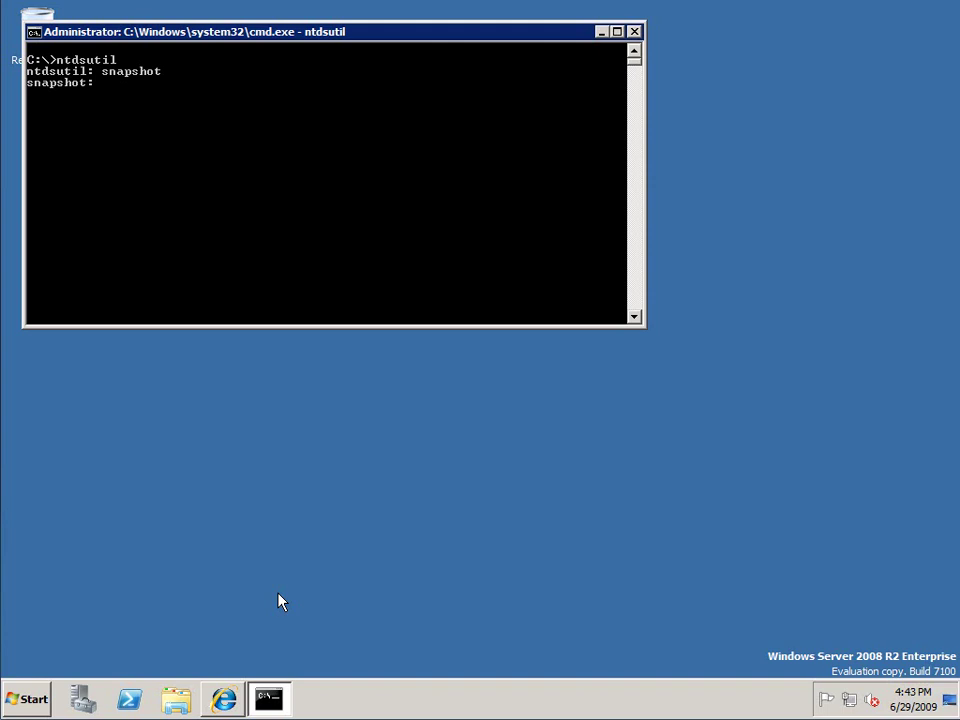
{"action": "type", "text": "activate instance ntds"}
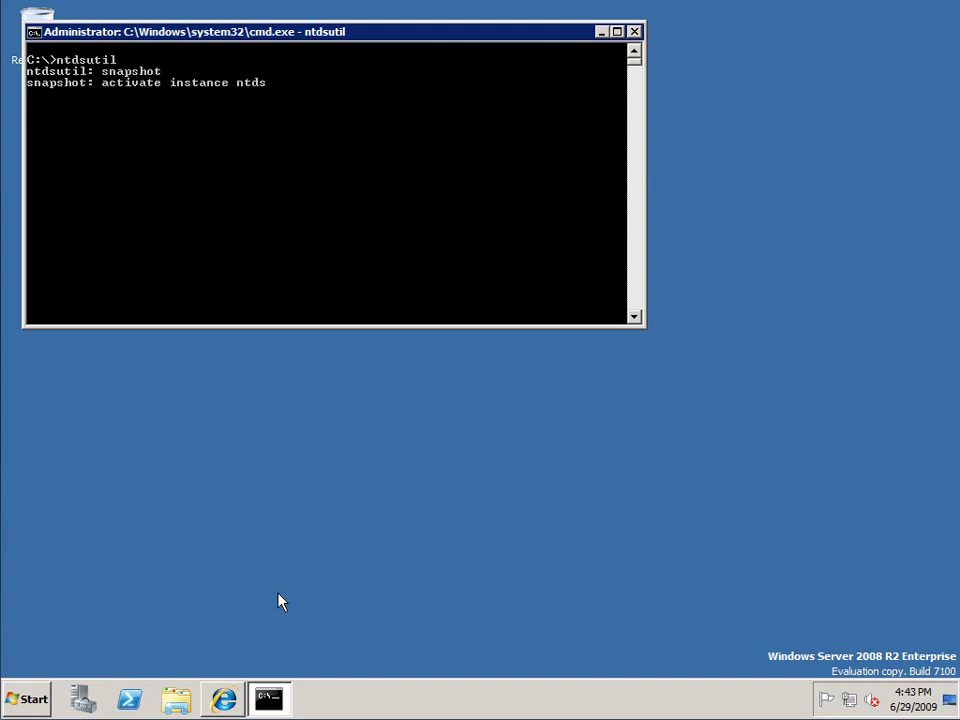
{"action": "key", "text": "Return"}
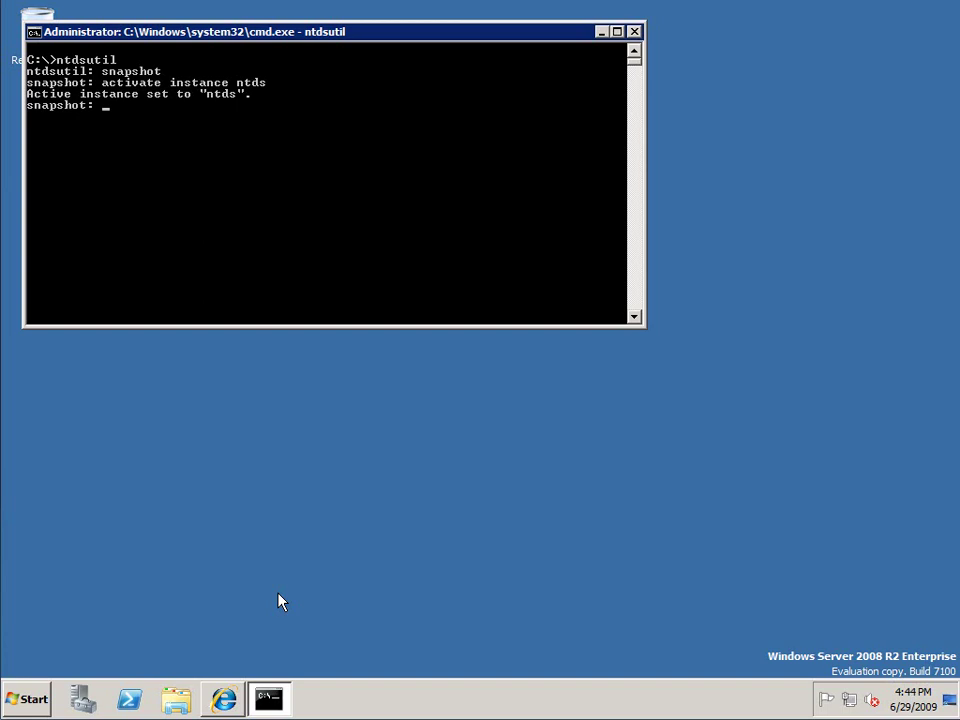
List all existing Active Directory snapshots with "list all" and create a new snapshot with "create"
{"action": "type", "text": "list all"}
{"action": "key", "text": "Return"}
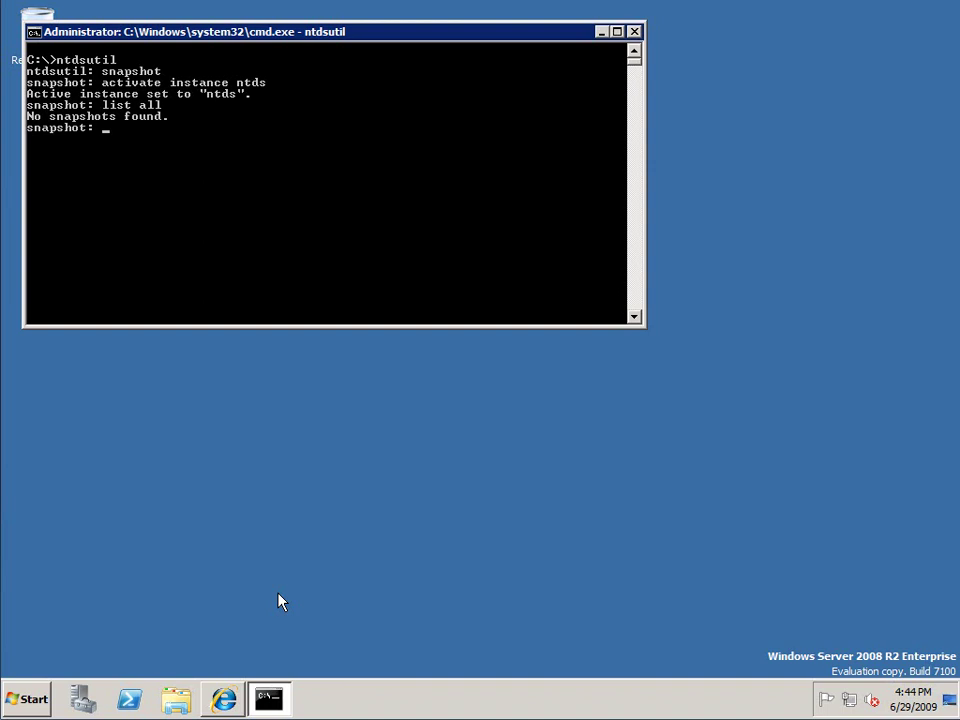
{"action": "type", "text": "create"}
{"action": "key", "text": "Return"}
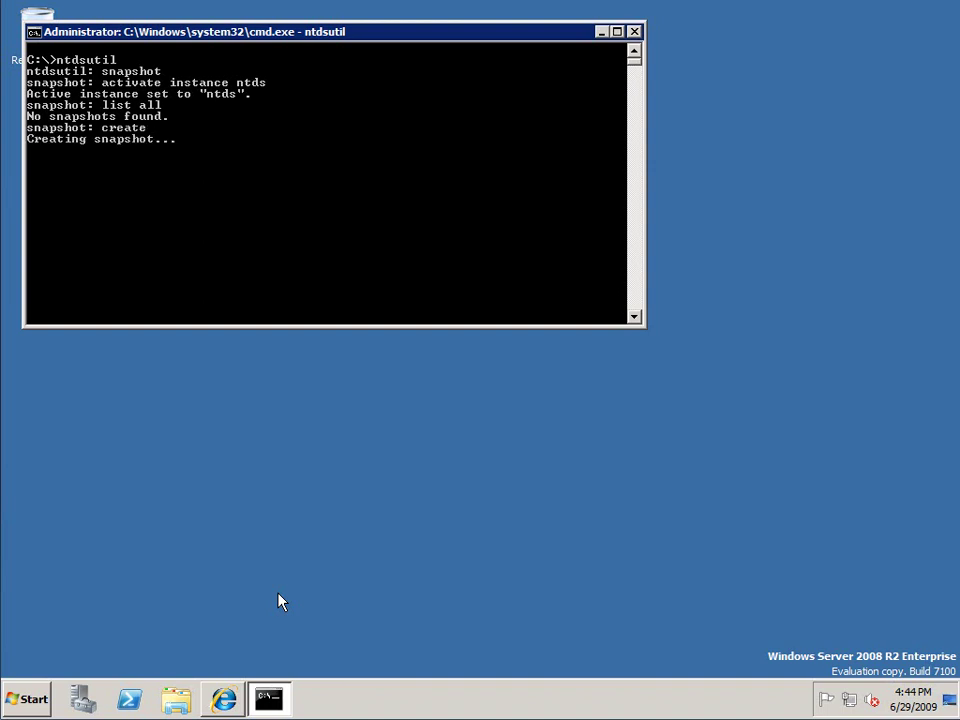
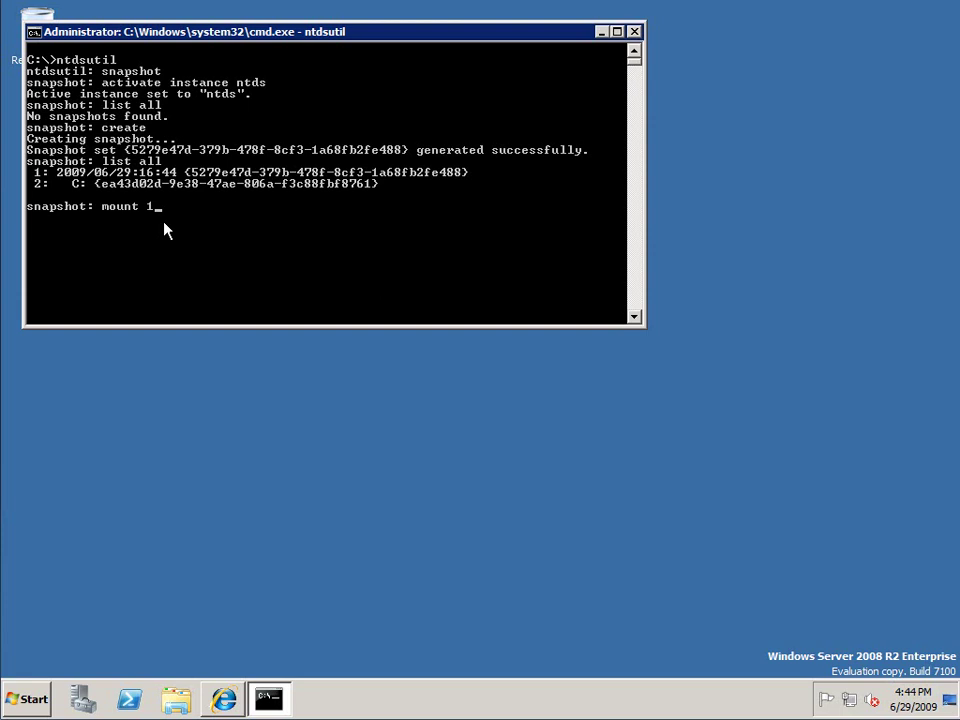
Mount snapshot 1 and list the mounted snapshots with "list mounted"
{"action": "key", "text": "Return"}
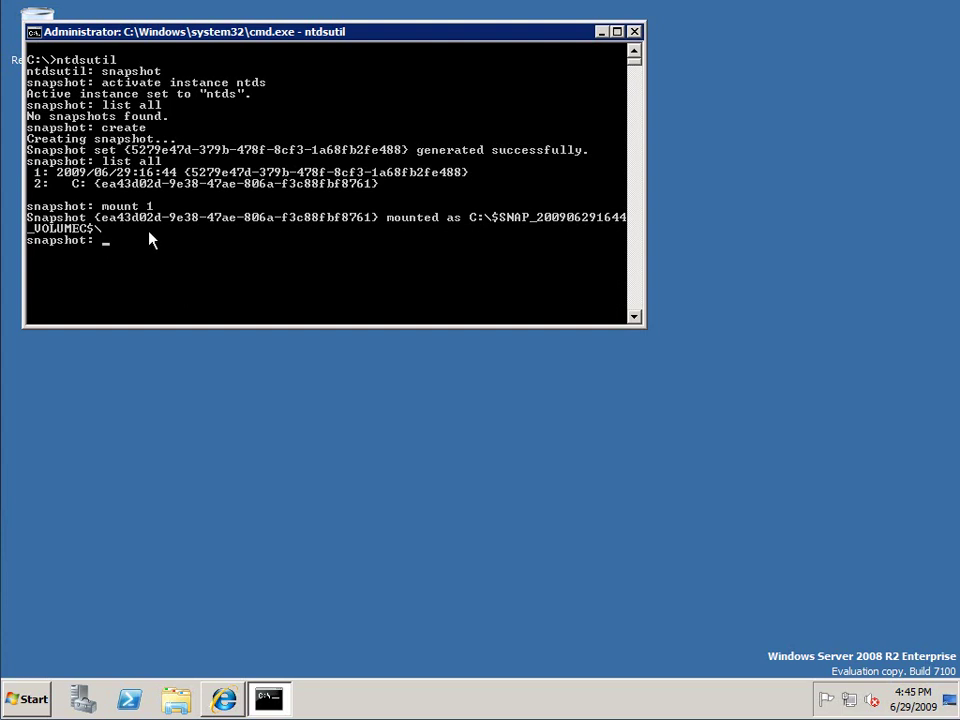
{"action": "left_click", "coordinate": [181, 403]}
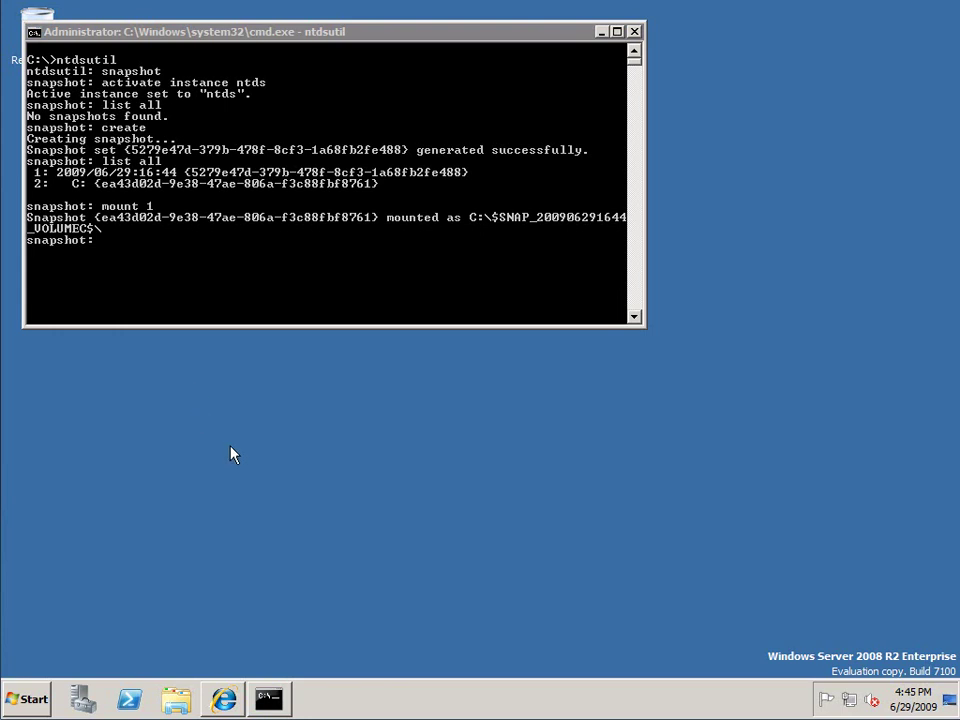
{"action": "left_click", "coordinate": [199, 249]}
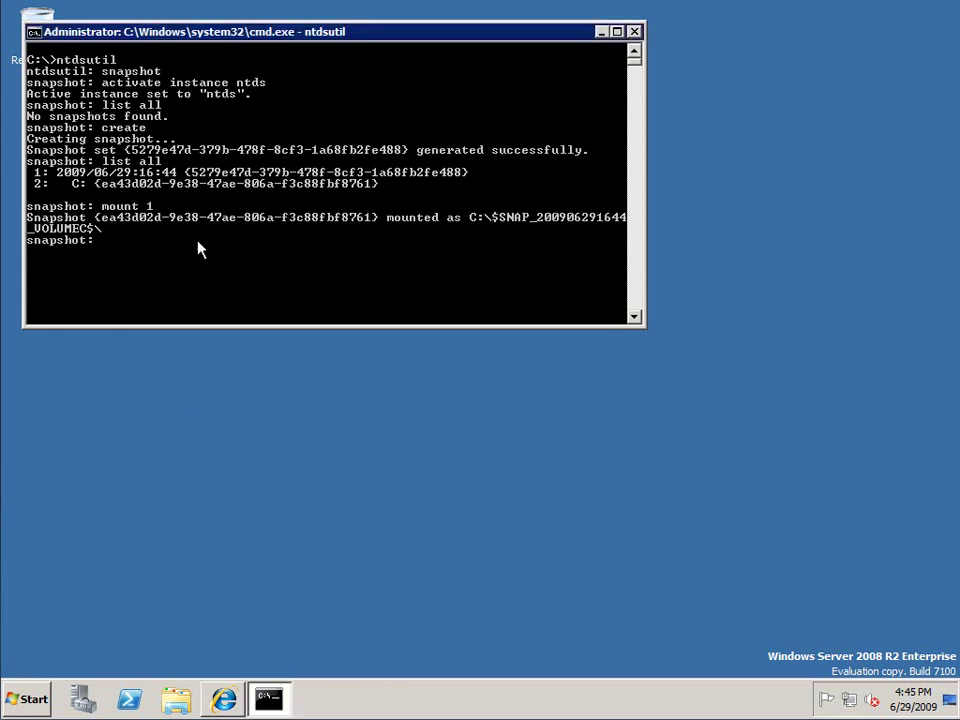
{"action": "type", "text": "list mounted"}
{"action": "key", "text": "Return"}
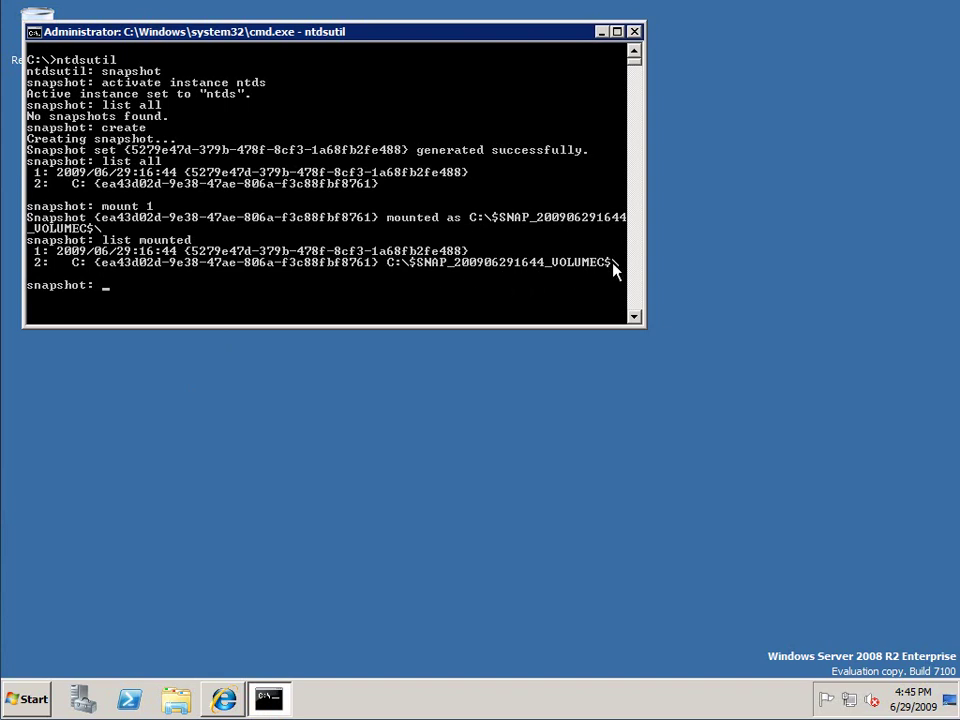
{"action": "left_click", "coordinate": [180, 697]}
{"action": "left_click", "coordinate": [180, 259]}
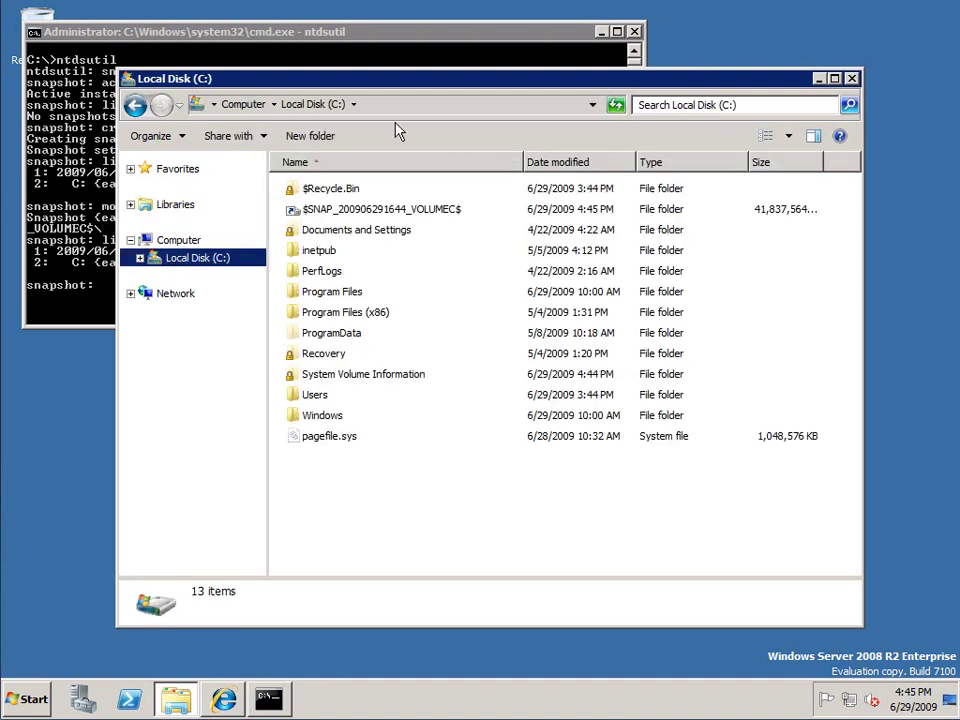
{"action": "left_click_drag", "start_coordinate": [403, 93], "coordinate": [319, 272]}
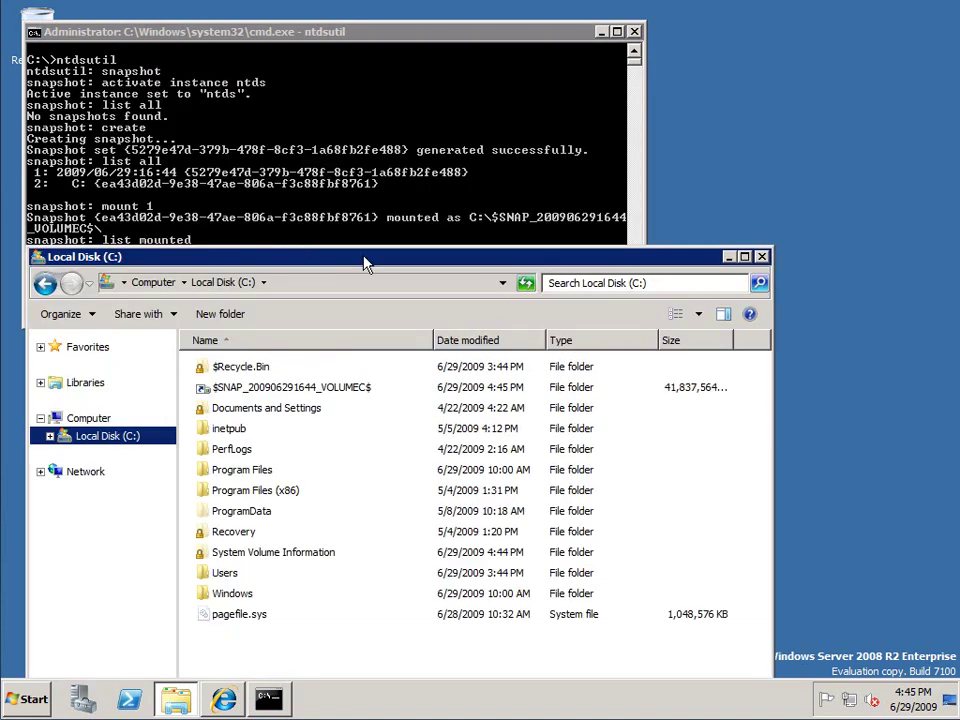
{"action": "left_click_drag", "start_coordinate": [394, 255], "coordinate": [425, 248]}
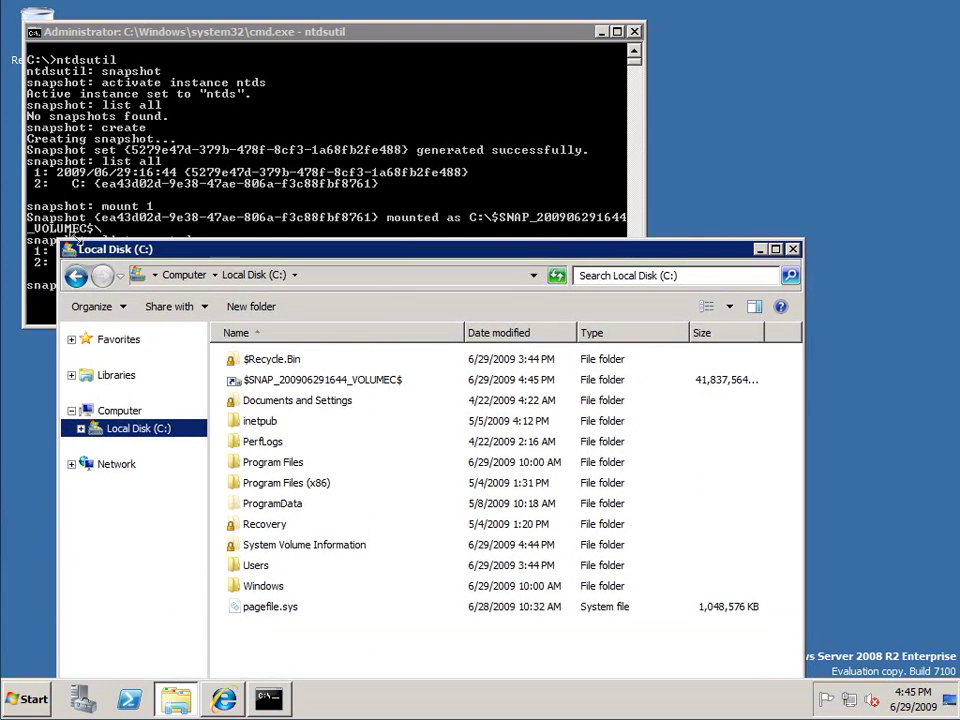
{"action": "double_click", "coordinate": [268, 385]}
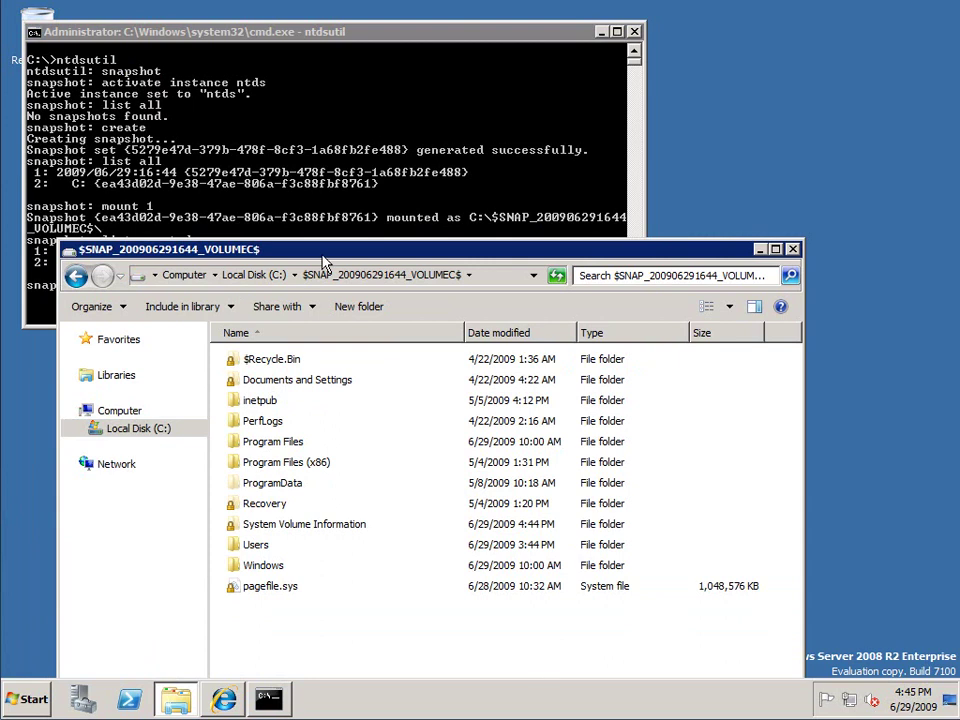
{"action": "left_click_drag", "start_coordinate": [326, 256], "coordinate": [347, 165]}
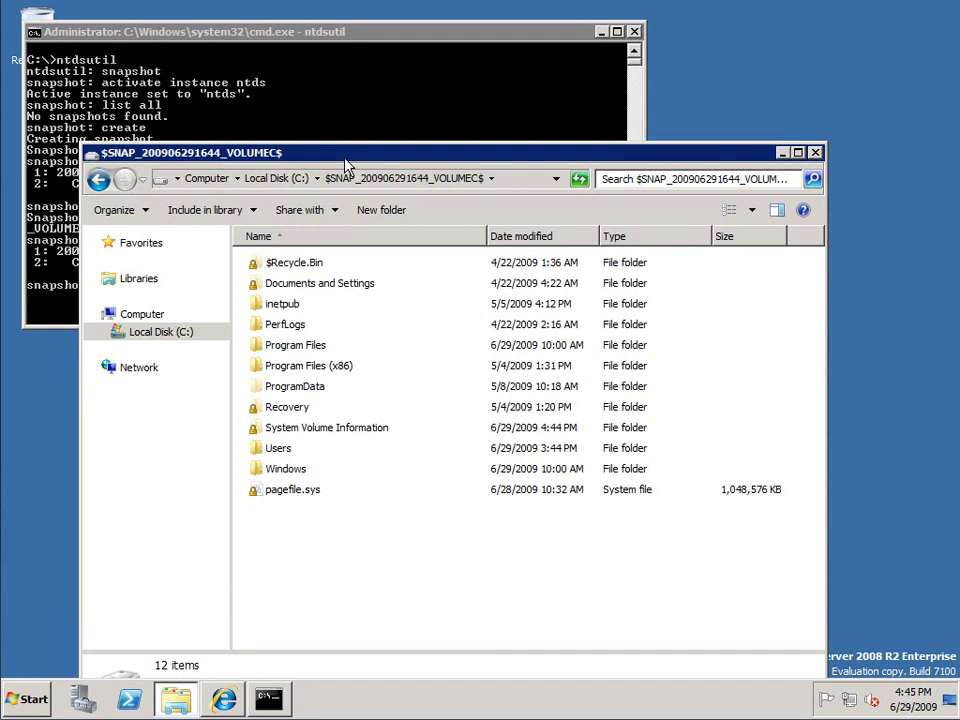
Open the Windows\NTDS folder inside the mounted snapshot to view its Active Directory database files
{"action": "left_click", "coordinate": [289, 476]}
{"action": "double_click", "coordinate": [289, 476]}
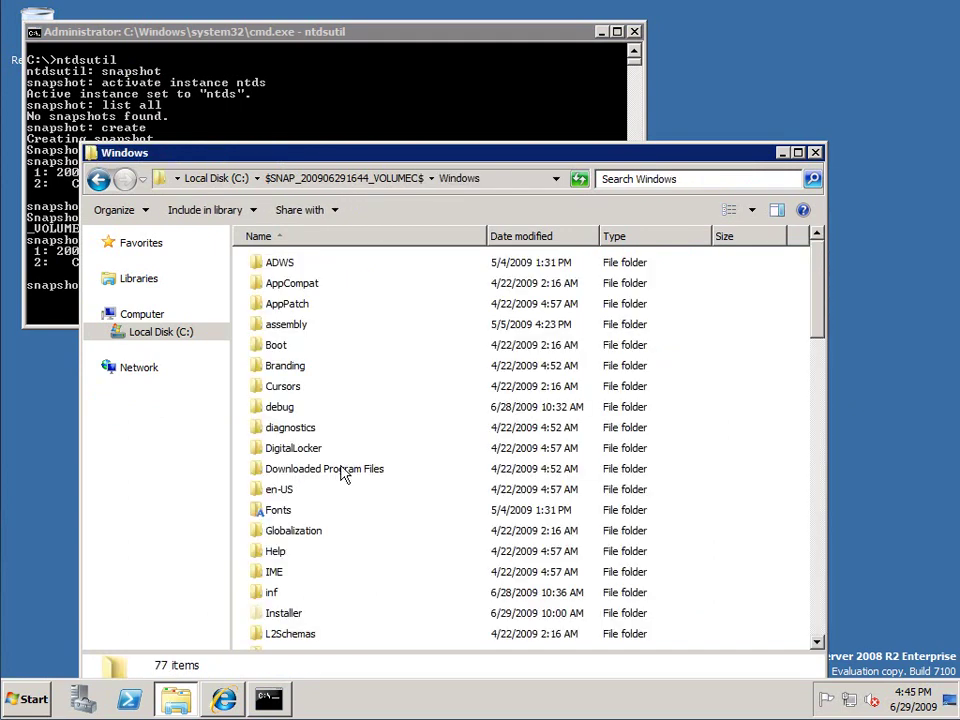
{"action": "left_click", "coordinate": [338, 452]}
{"action": "scroll", "coordinate": [335, 458], "scroll_direction": "down", "scroll_amount": 3}
{"action": "scroll", "coordinate": [335, 460], "scroll_direction": "down", "scroll_amount": 4}
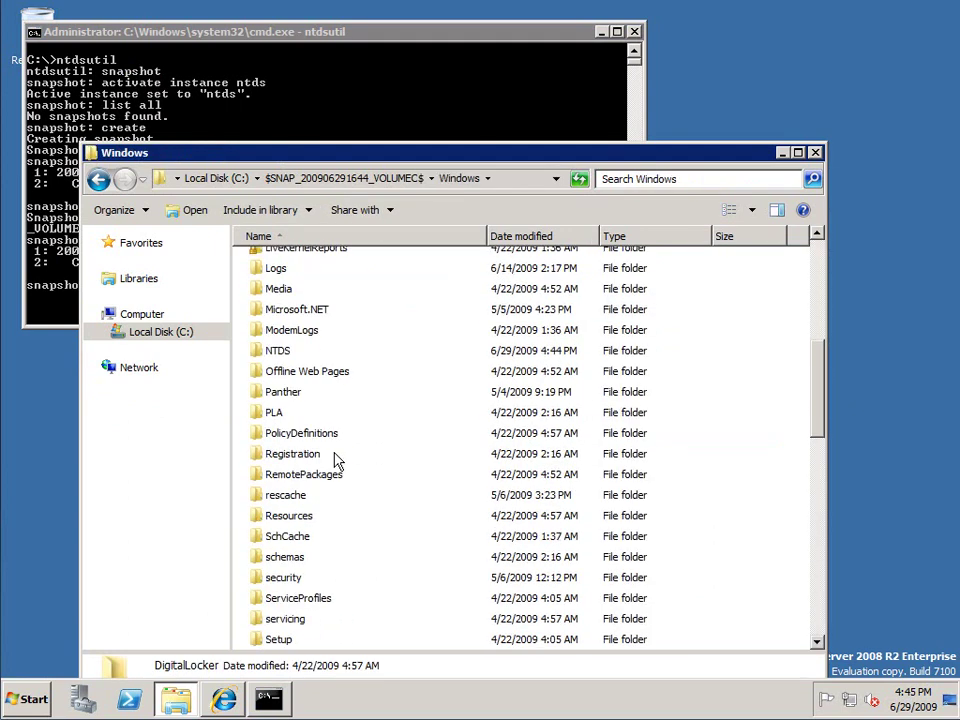
{"action": "scroll", "coordinate": [335, 460], "scroll_direction": "down", "scroll_amount": 4}
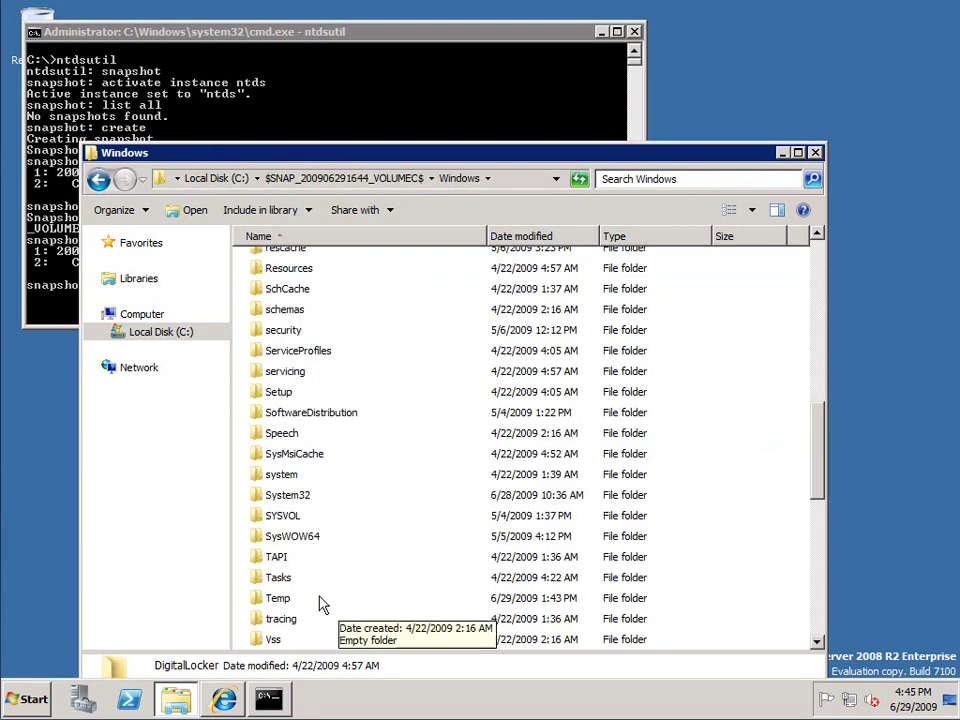
{"action": "left_click", "coordinate": [313, 370]}
{"action": "scroll", "coordinate": [313, 372], "scroll_direction": "up", "scroll_amount": 8}
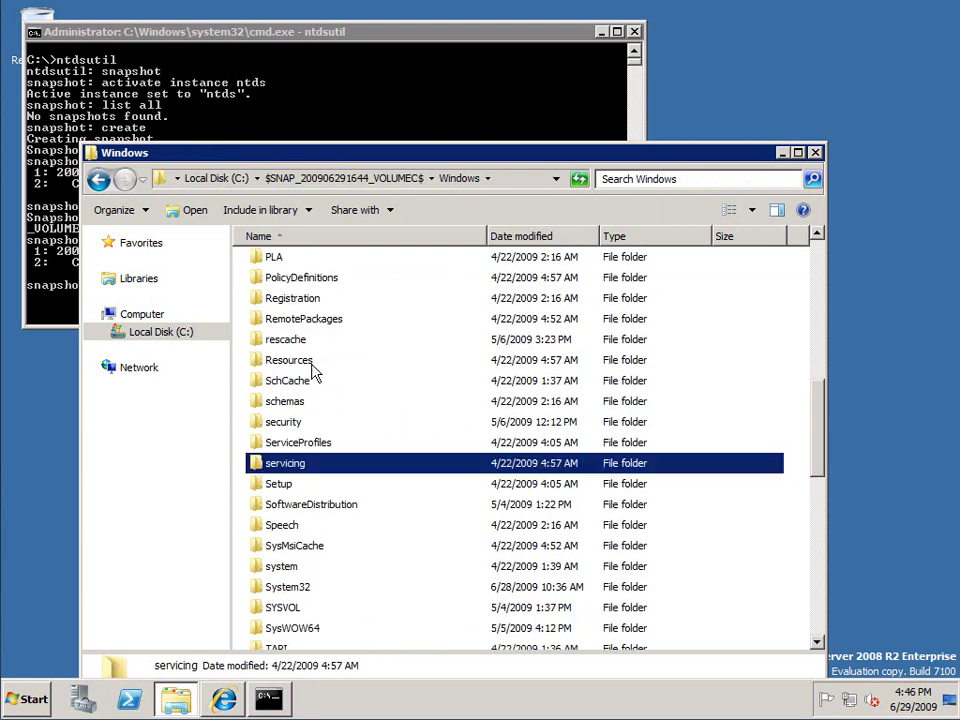
{"action": "scroll", "coordinate": [296, 443], "scroll_direction": "down", "scroll_amount": 1}
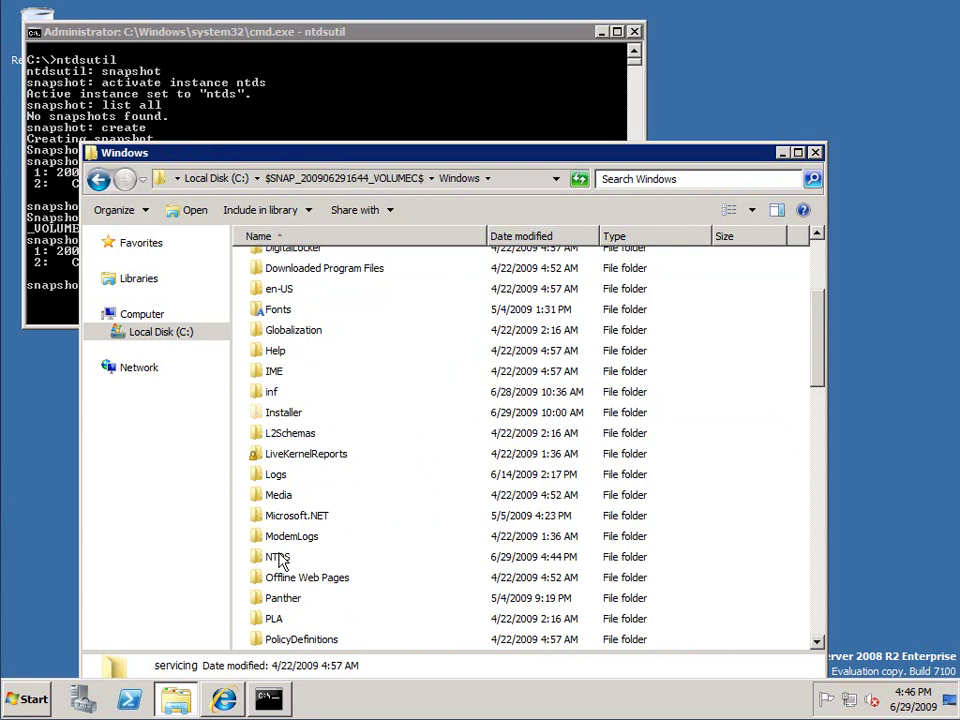
{"action": "double_click", "coordinate": [283, 561]}
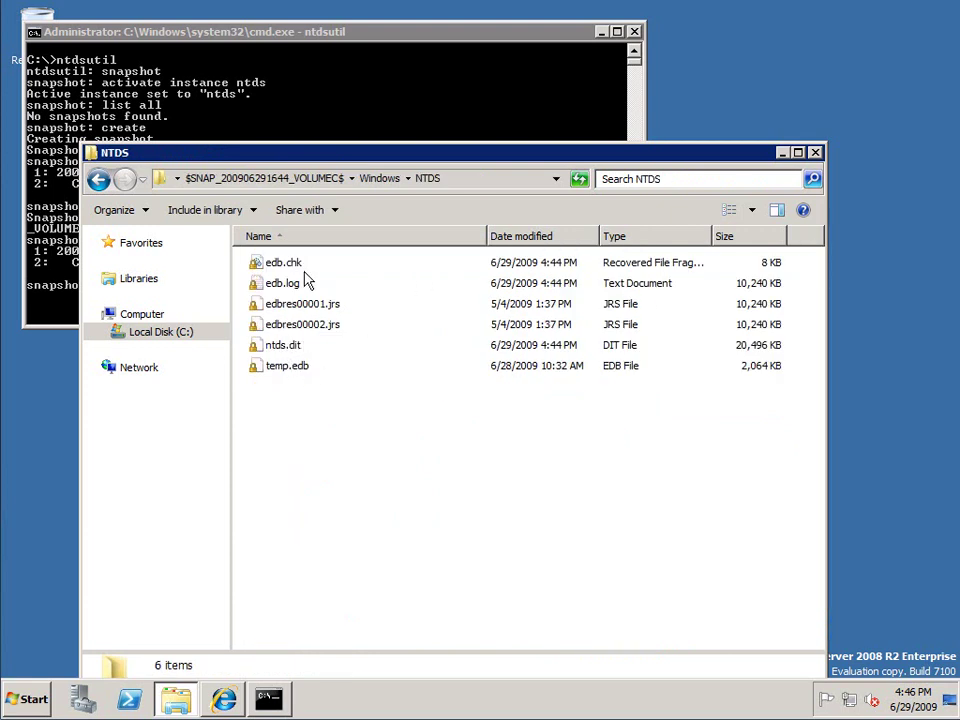
View the Media folder under the snapshot's Windows folder and return to the NTDS folder
{"action": "left_click", "coordinate": [388, 179]}
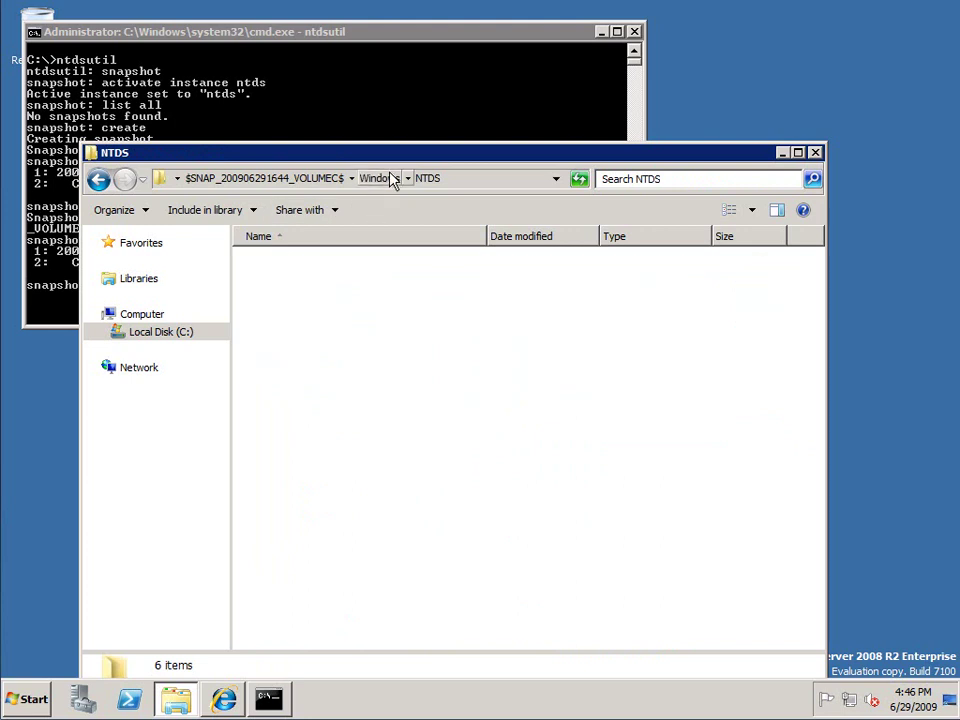
{"action": "double_click", "coordinate": [272, 577]}
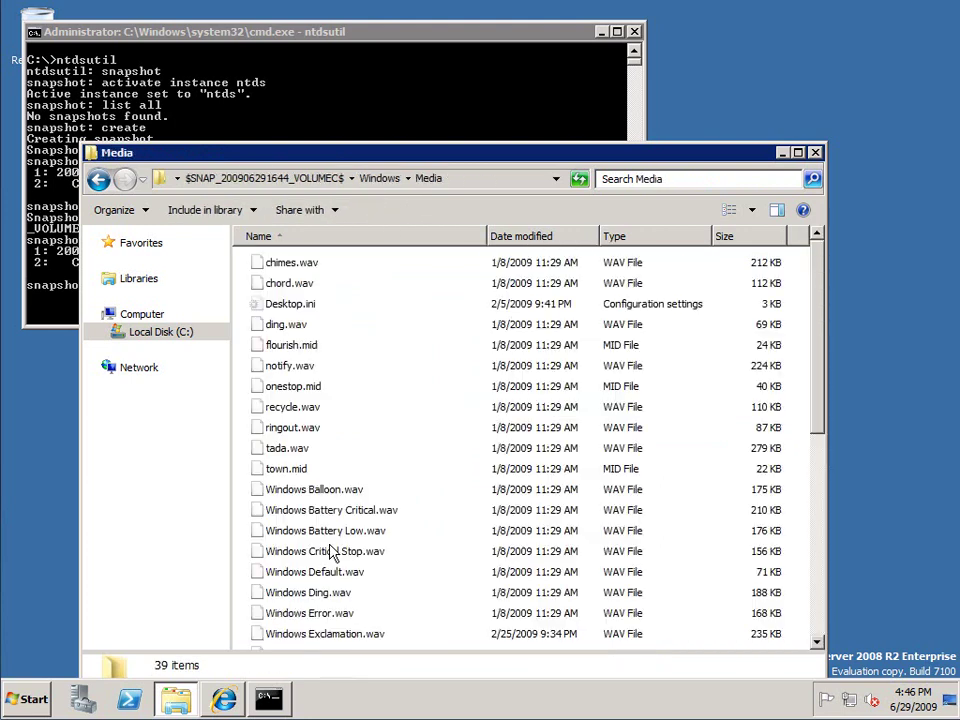
{"action": "key", "text": "BackSpace"}
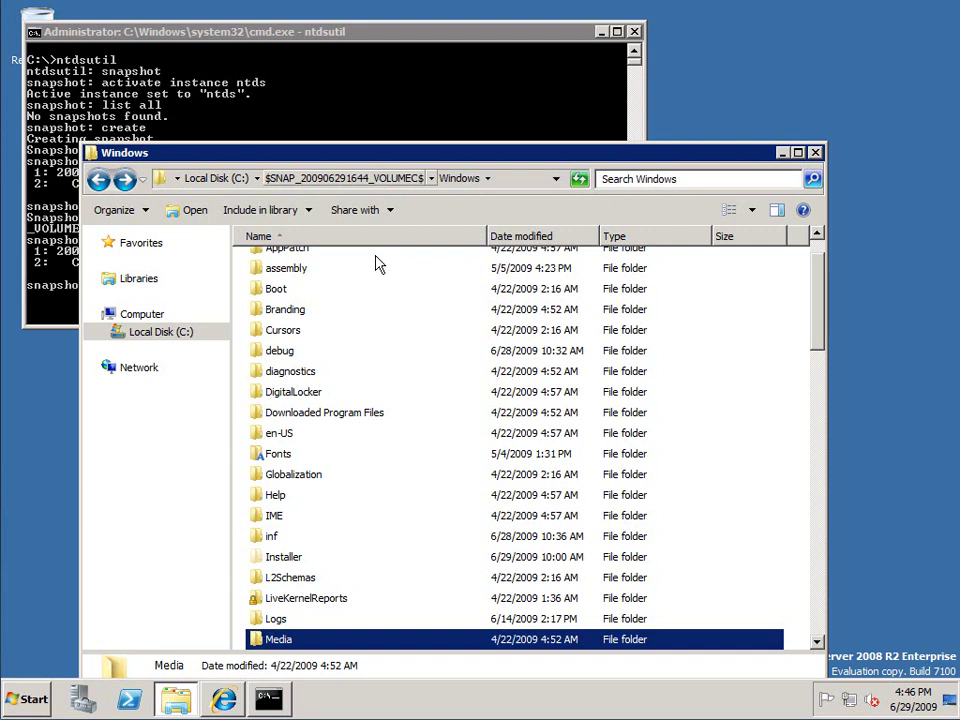
{"action": "scroll", "coordinate": [369, 371], "scroll_direction": "down", "scroll_amount": 6}
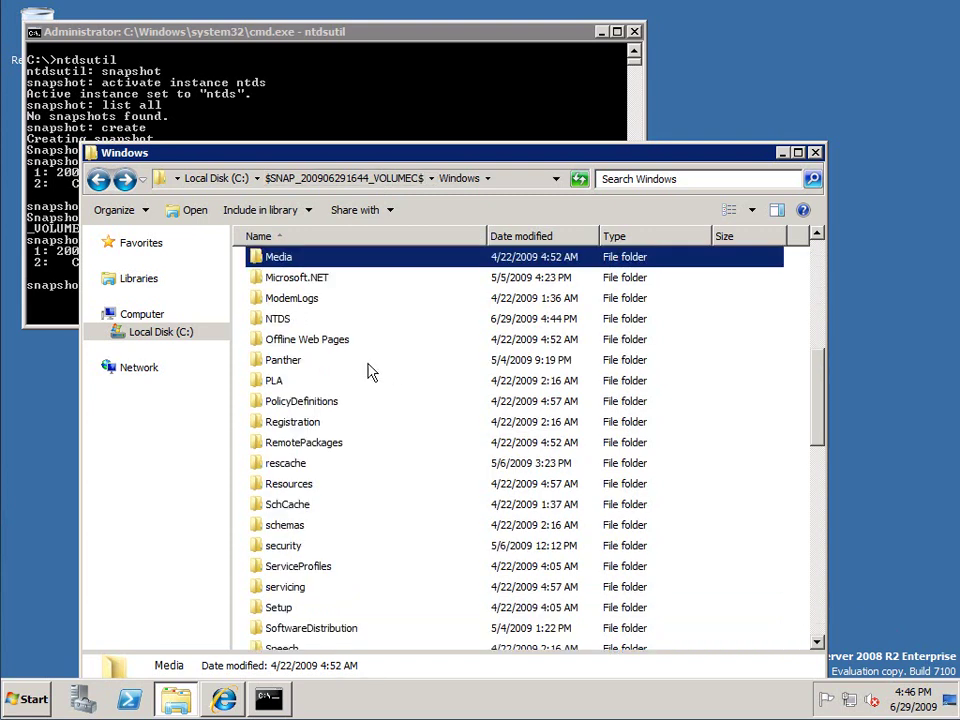
{"action": "double_click", "coordinate": [280, 318]}
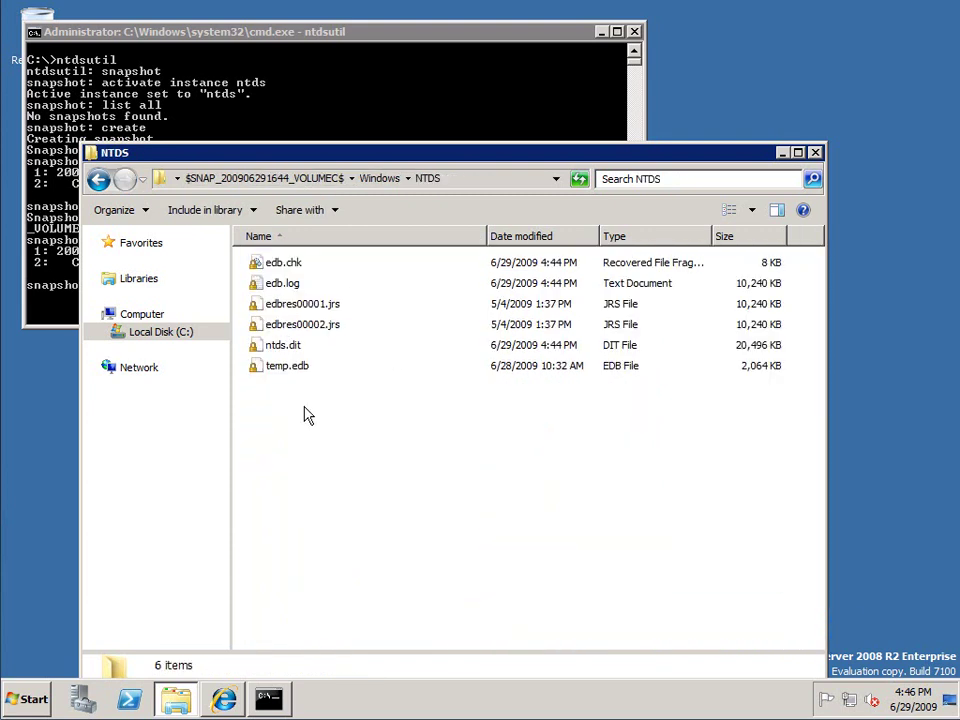